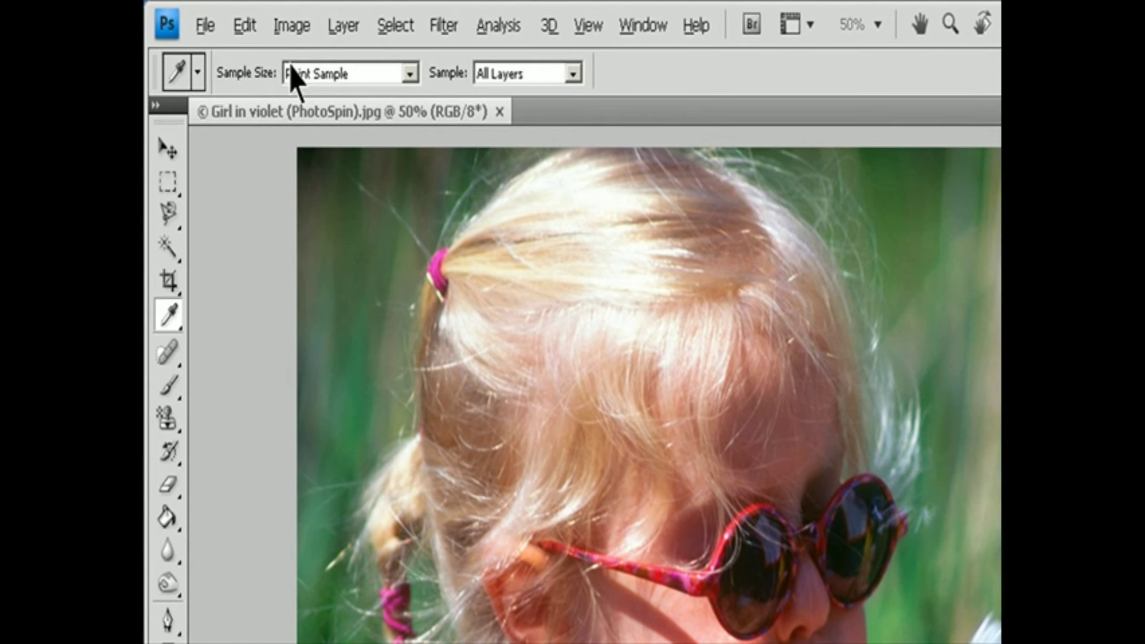
Step: Open the Variations adjustment for the girl image and preview the tonal range options and Saturation, returning to Midtones
left_click(228, 14)
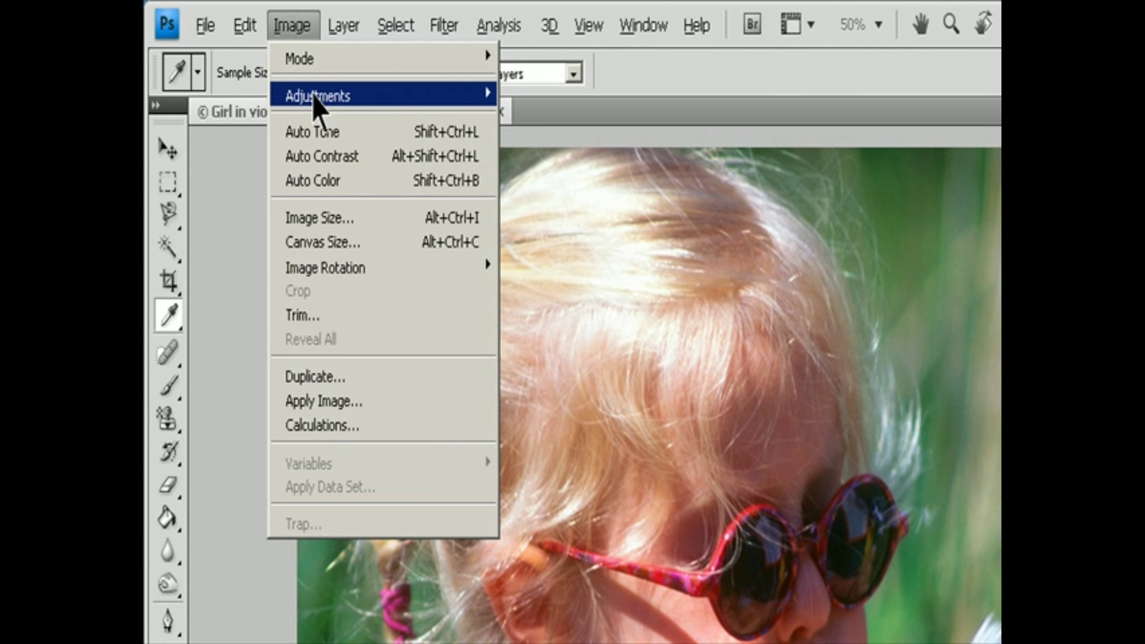
mouse_move(319, 100)
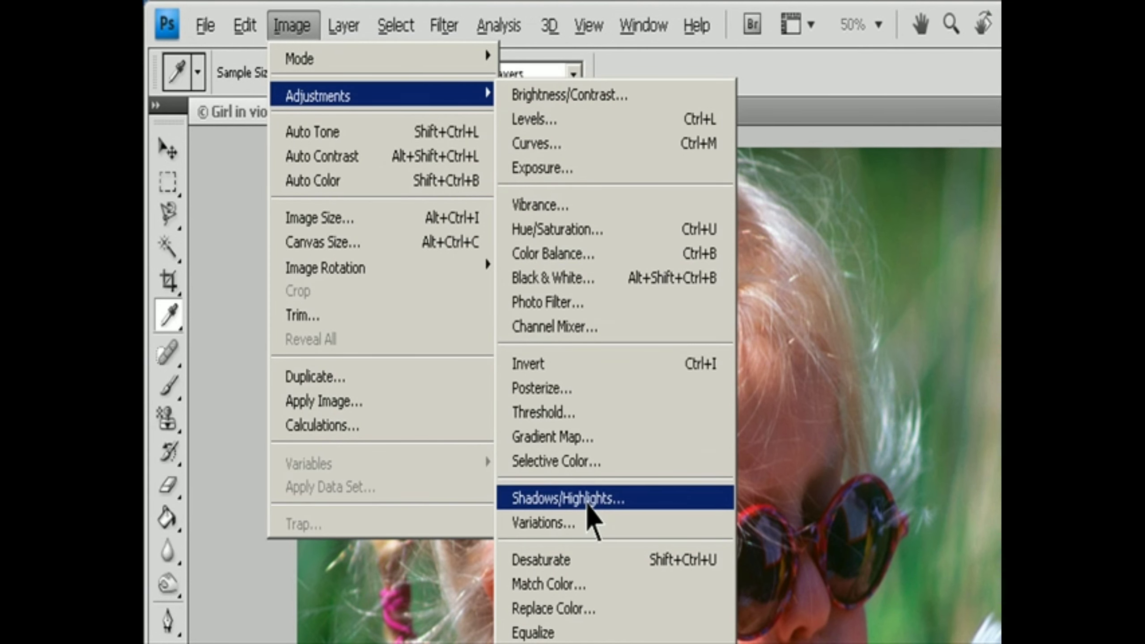
left_click(586, 523)
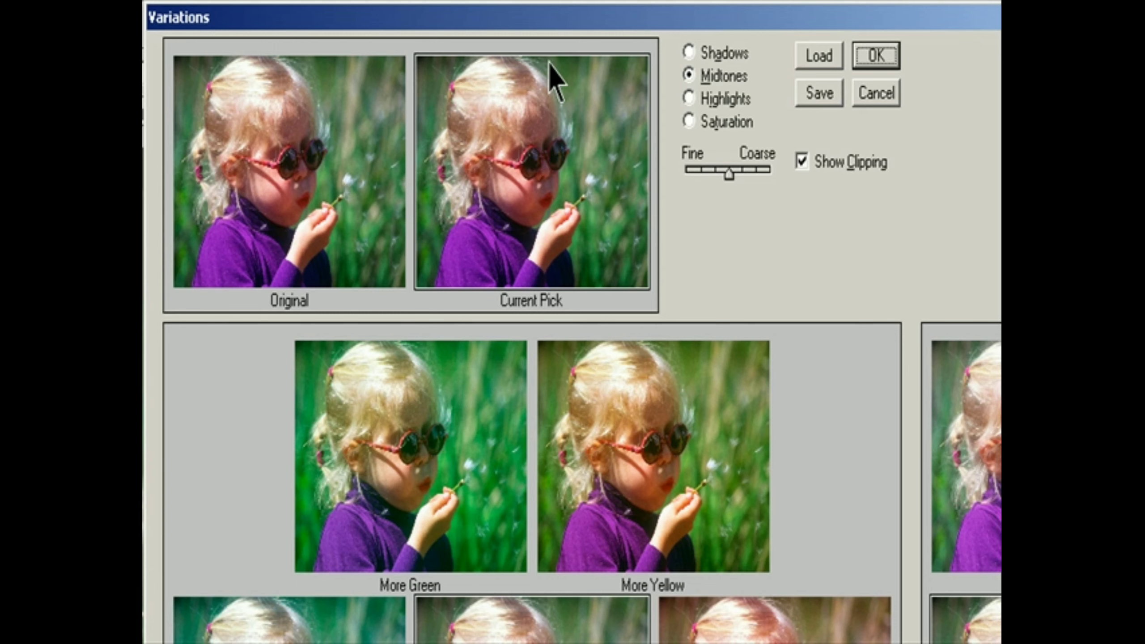
left_click(696, 55)
left_click(700, 78)
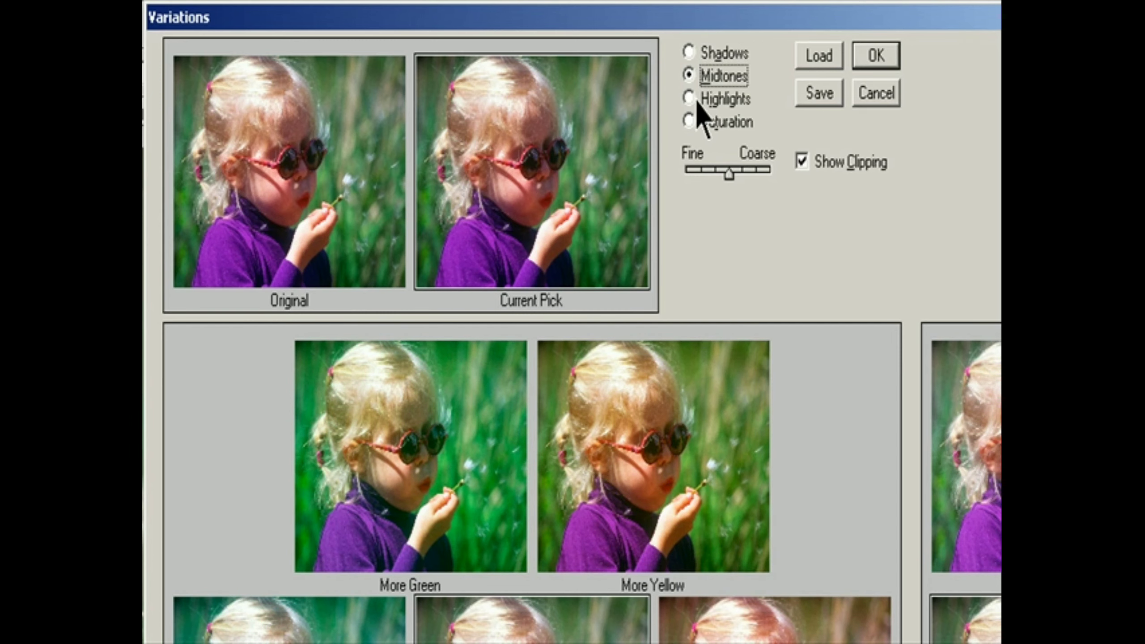
left_click(697, 100)
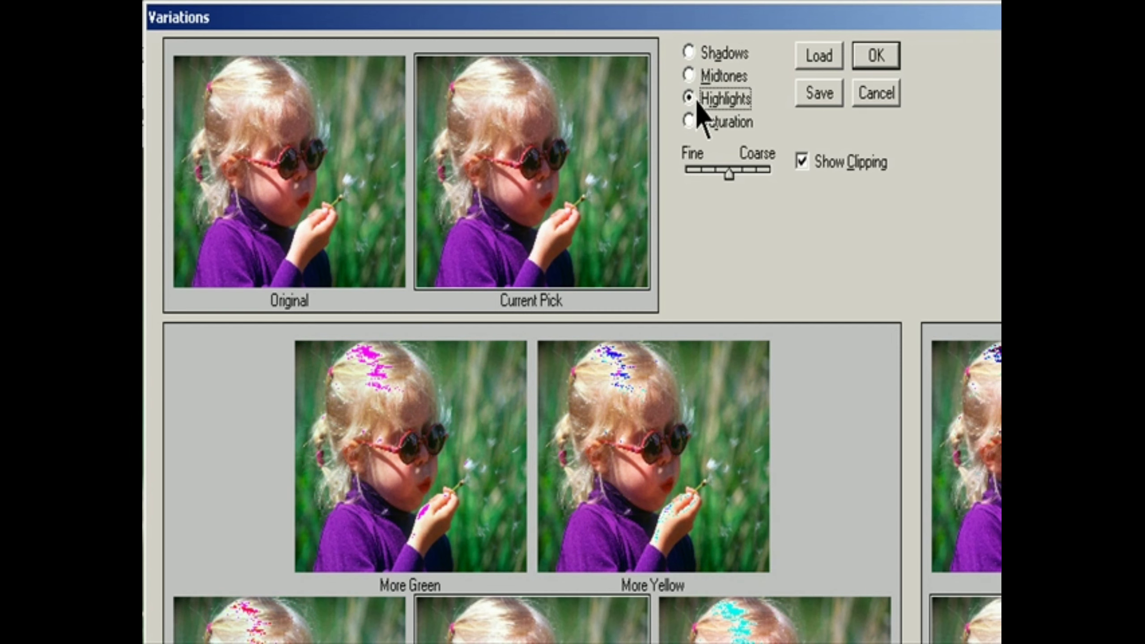
left_click(691, 131)
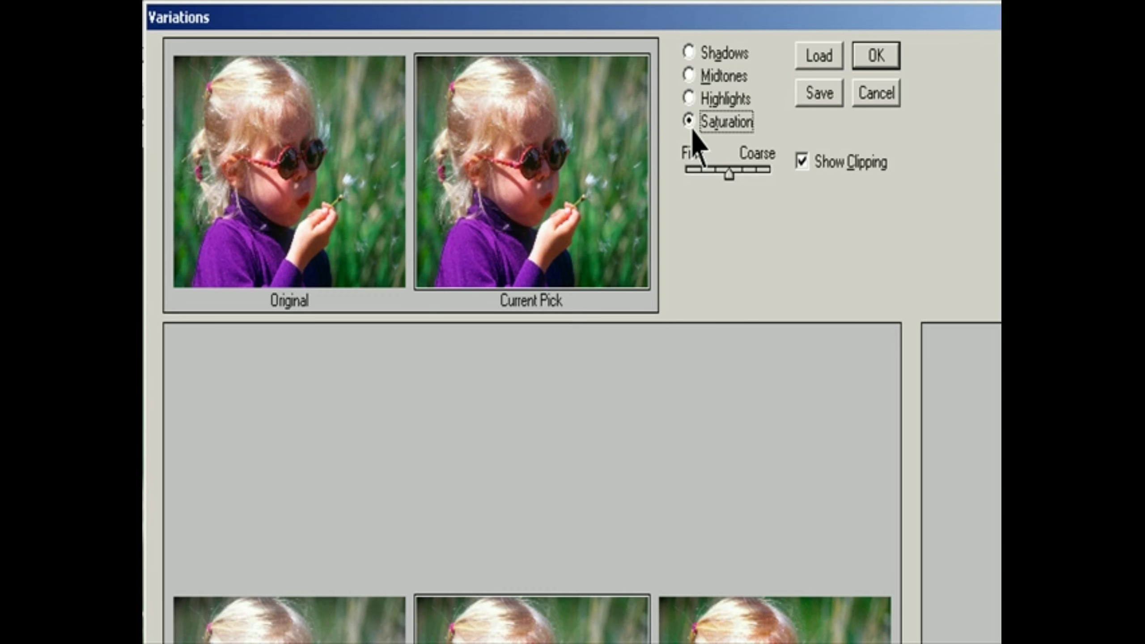
left_click(696, 77)
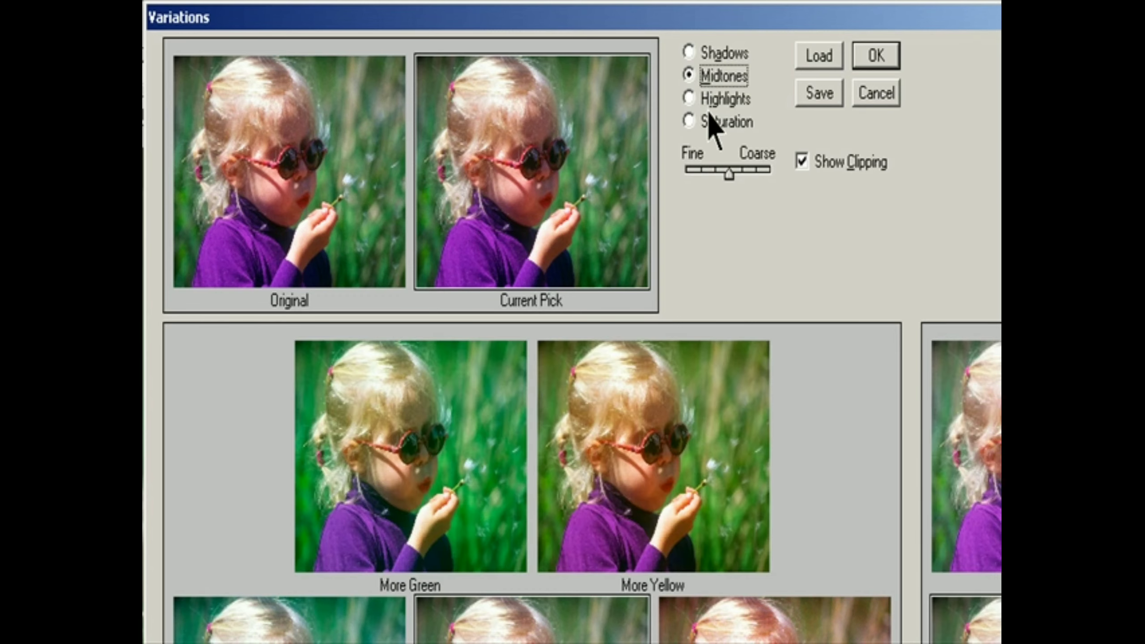
Step: Try the Fine/Coarse adjustment amount and toggle Show Clipping off and back on
mouse_move(724, 175)
left_mouse_down()
mouse_move(767, 185)
mouse_move(728, 198)
left_mouse_up()
left_click(816, 166)
left_click(816, 166)
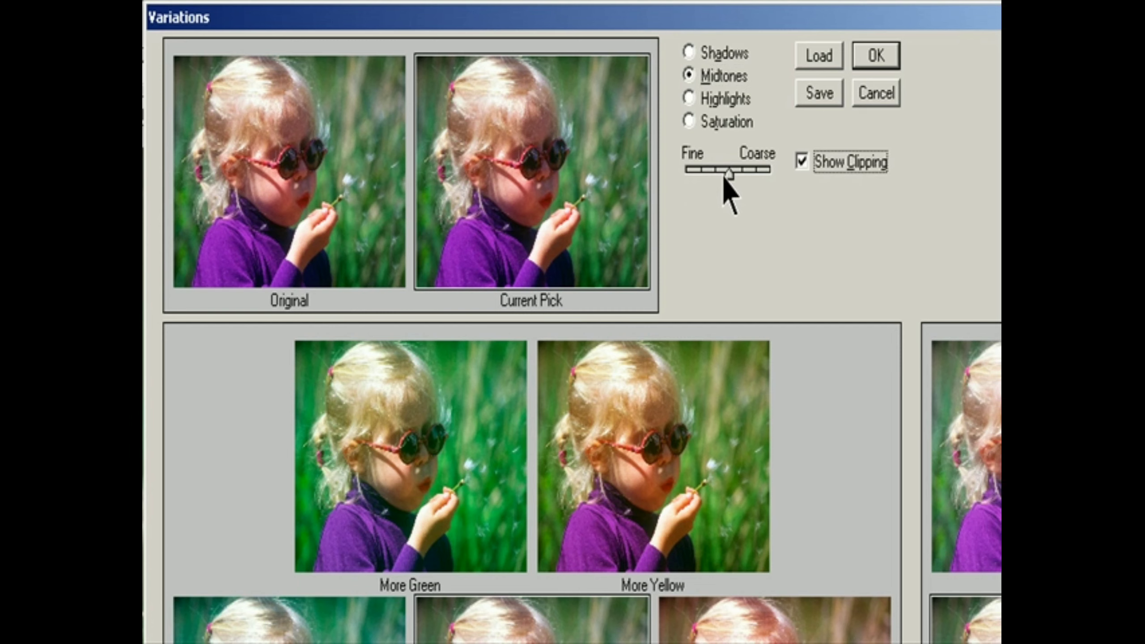
mouse_move(723, 173)
left_mouse_down()
mouse_move(753, 172)
mouse_move(705, 182)
mouse_move(742, 175)
left_mouse_up()
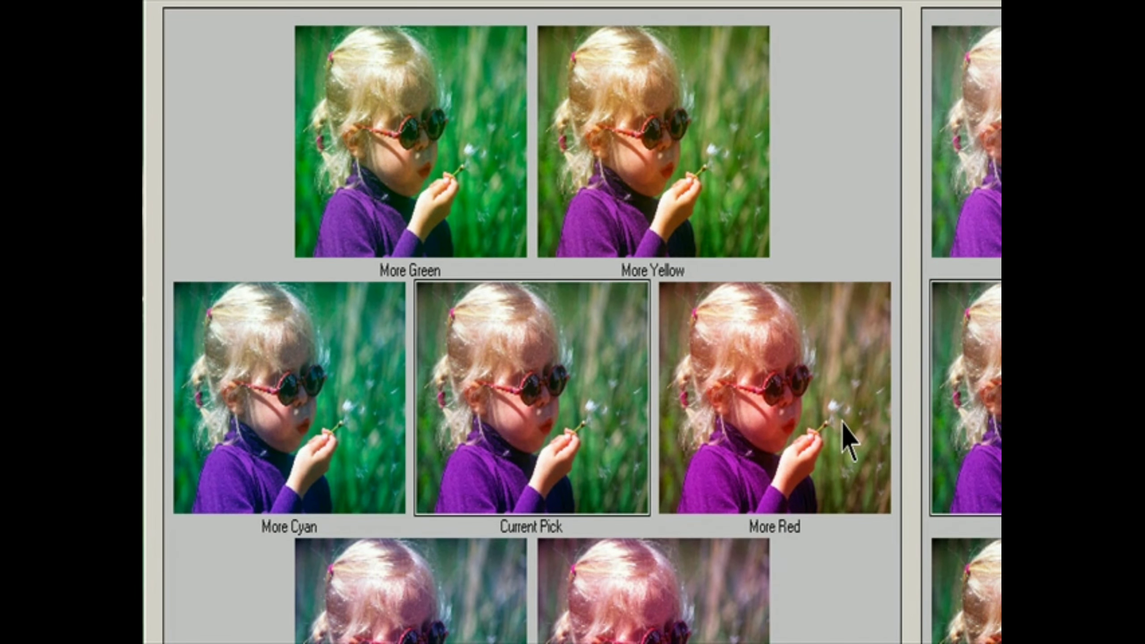
Step: Shift the midtones' color balance by applying More Red, More Cyan, More Yellow, More Magenta and More Green once each
left_click(842, 422)
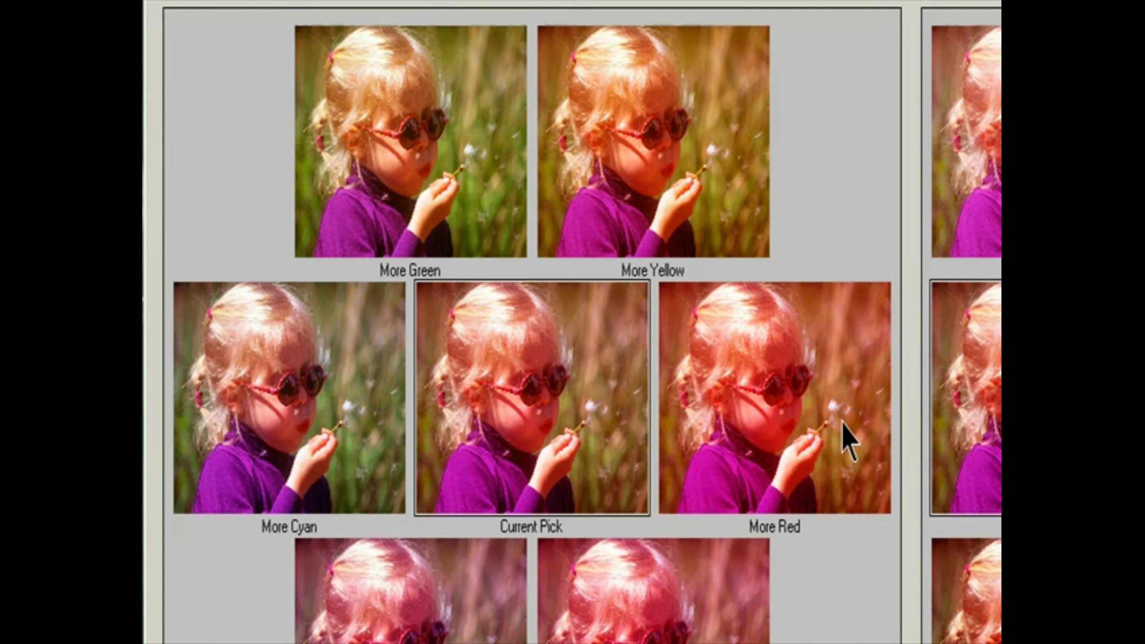
left_click(326, 410)
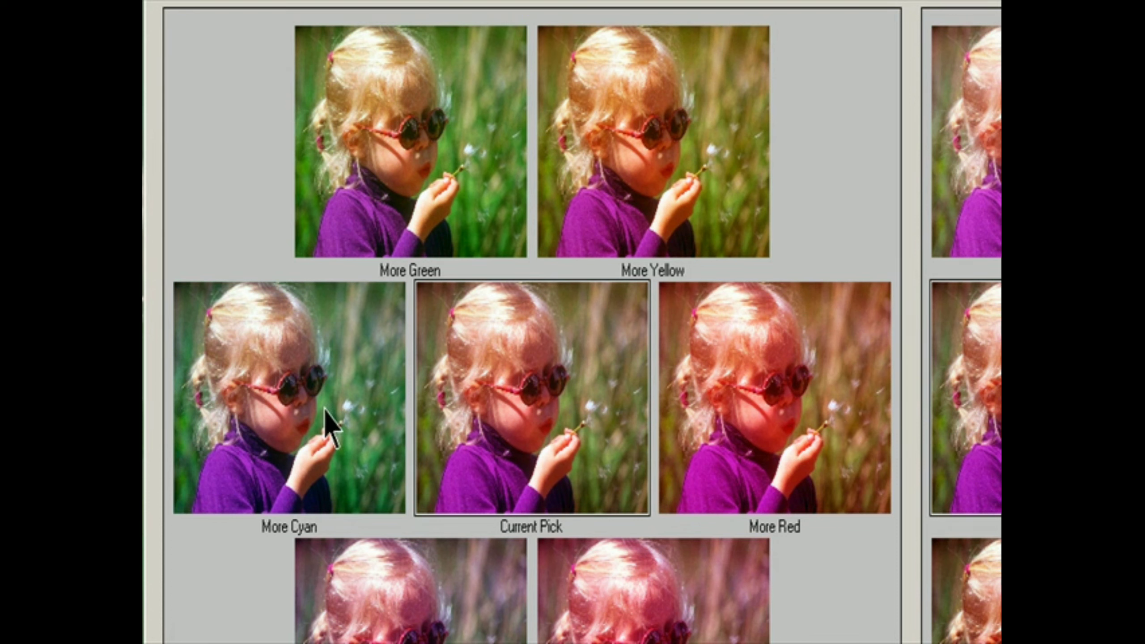
left_click(694, 161)
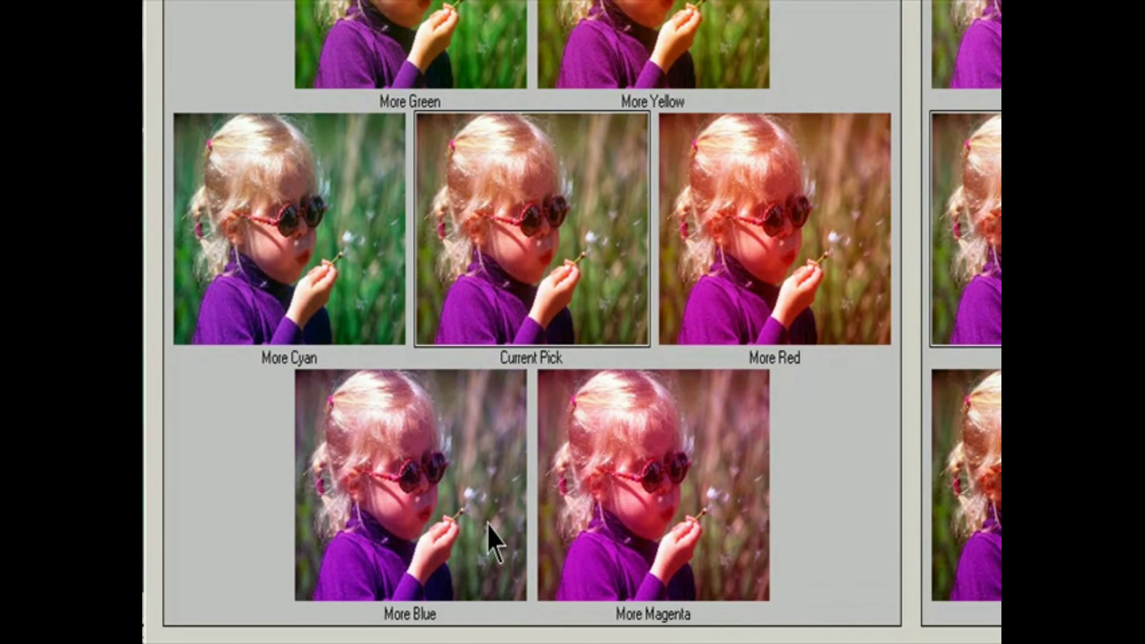
left_click(621, 559)
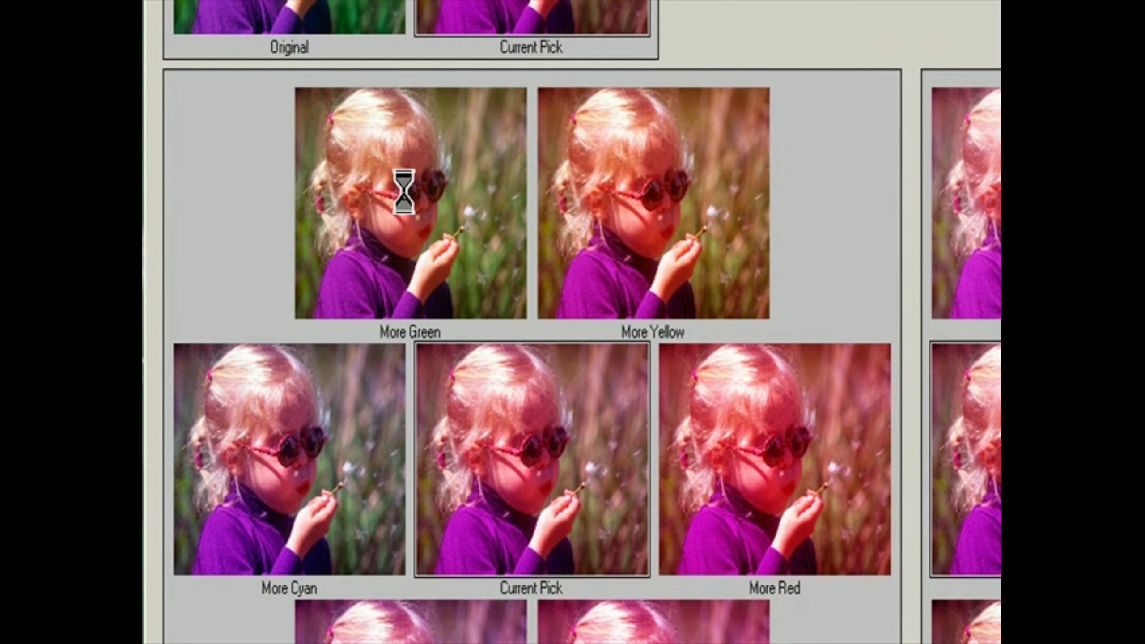
left_click(402, 194)
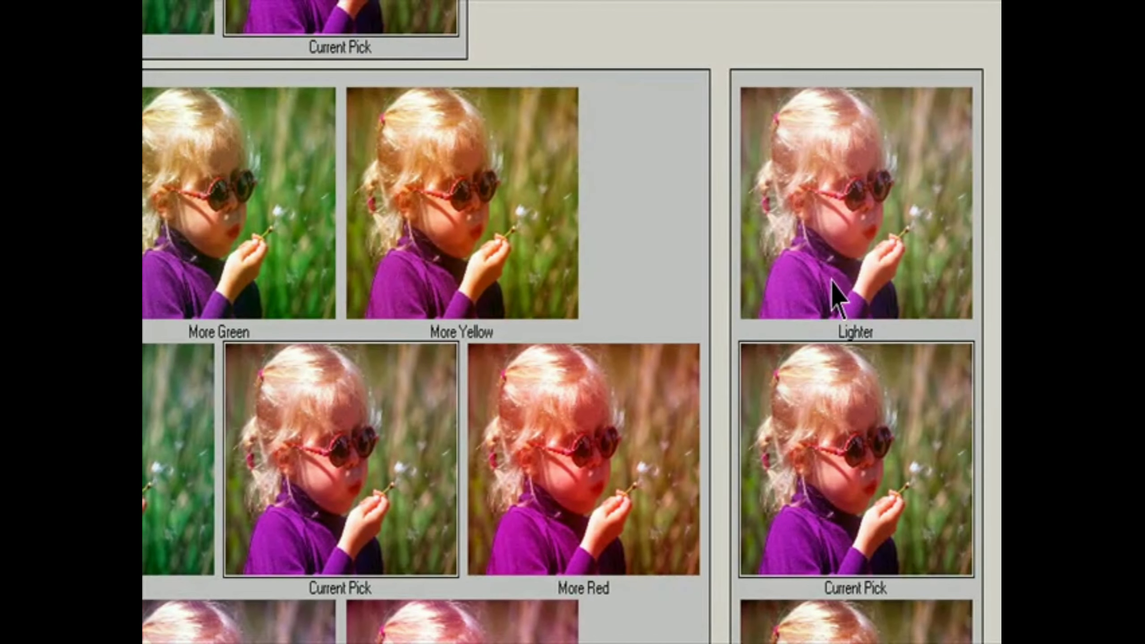
Step: Adjust the image's brightness with the Lighter and Darker variations
left_click(833, 272)
left_click(833, 276)
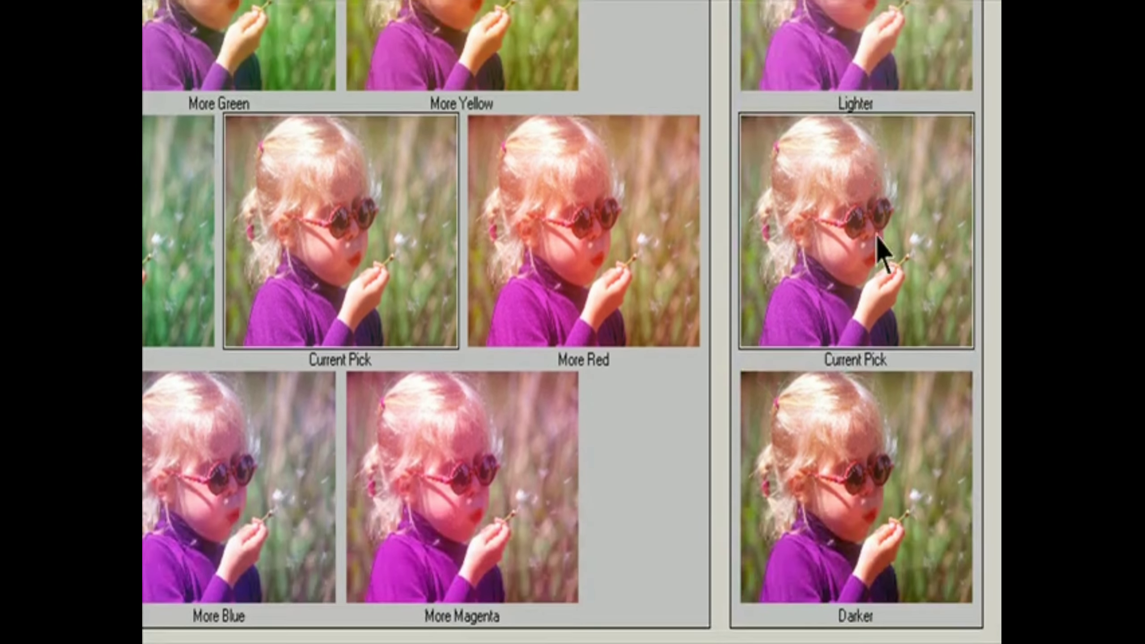
left_click(880, 459)
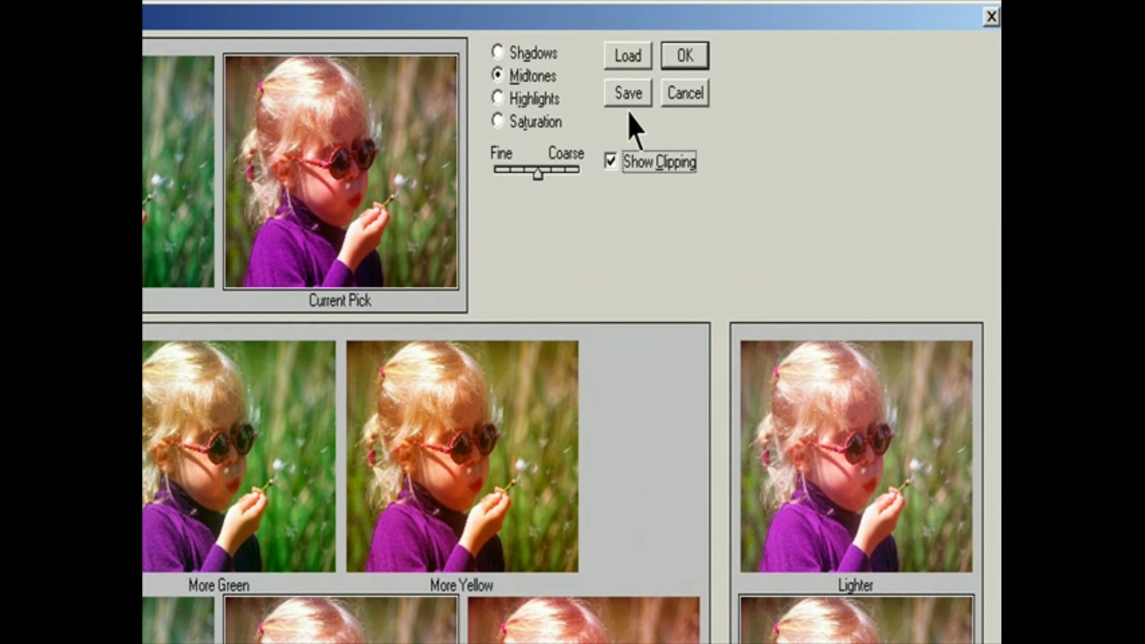
Step: Save the variation settings as Variation1 in the Lesson 04 folder and apply the adjustment
left_click(631, 96)
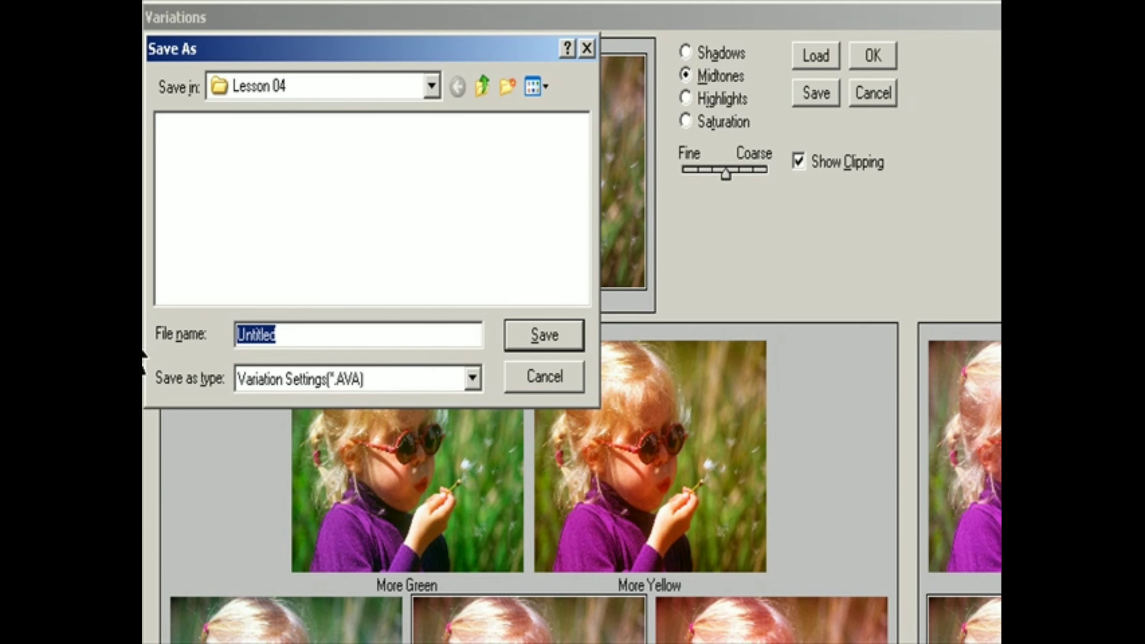
type("Var")
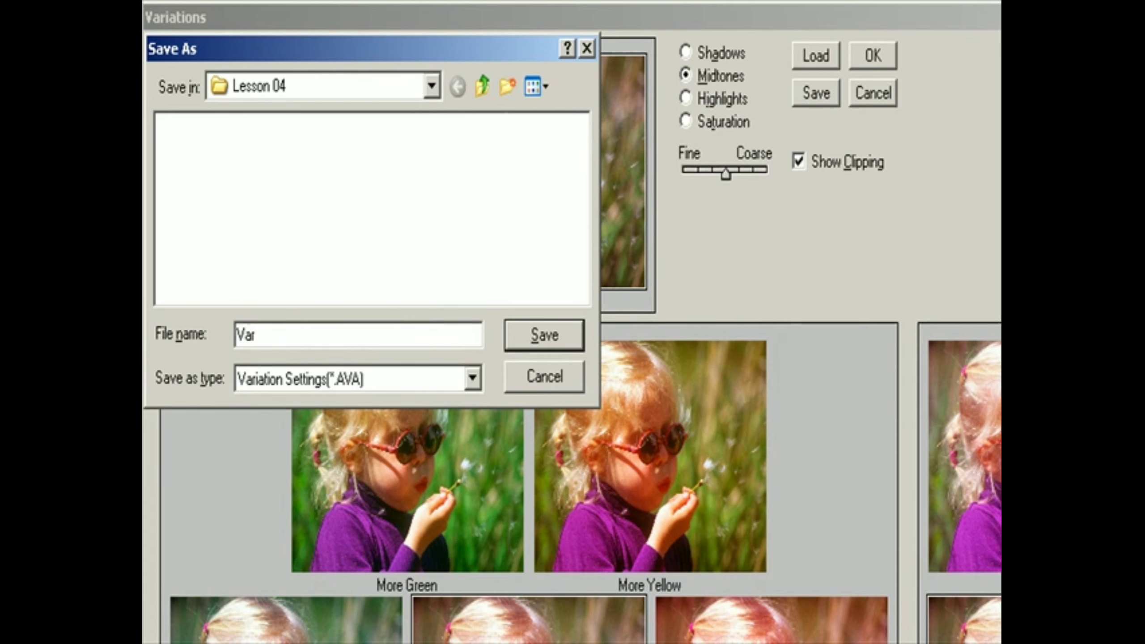
type("iation1")
key("Return")
left_click(872, 56)
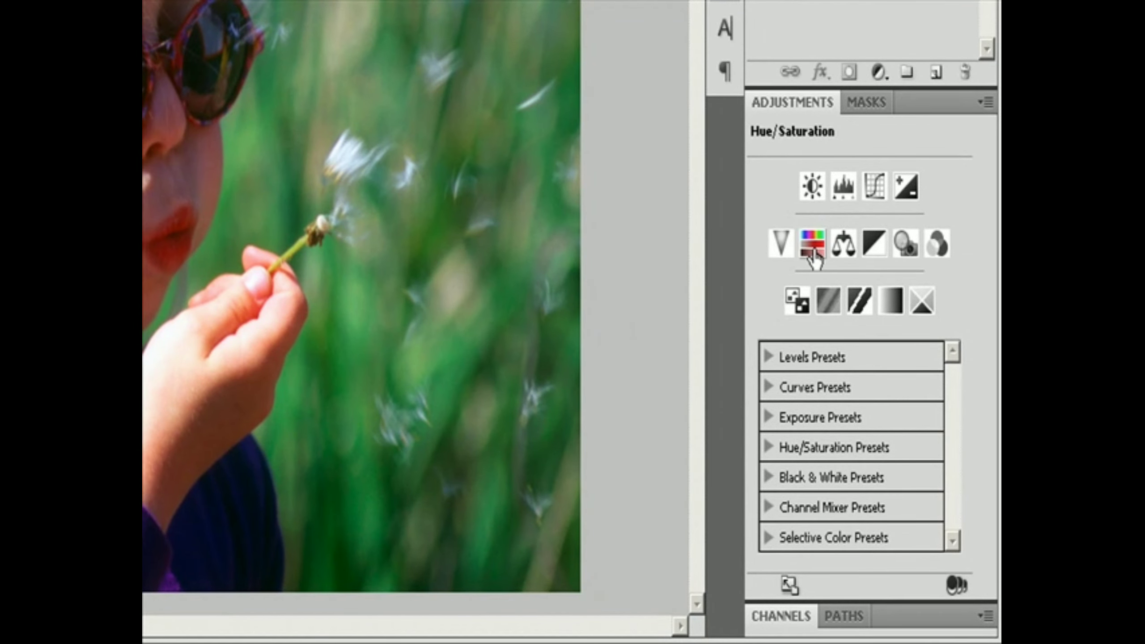
Step: Add a Hue/Saturation adjustment layer above the girl photo with the default name, Normal mode and 100% opacity
left_click(984, 102)
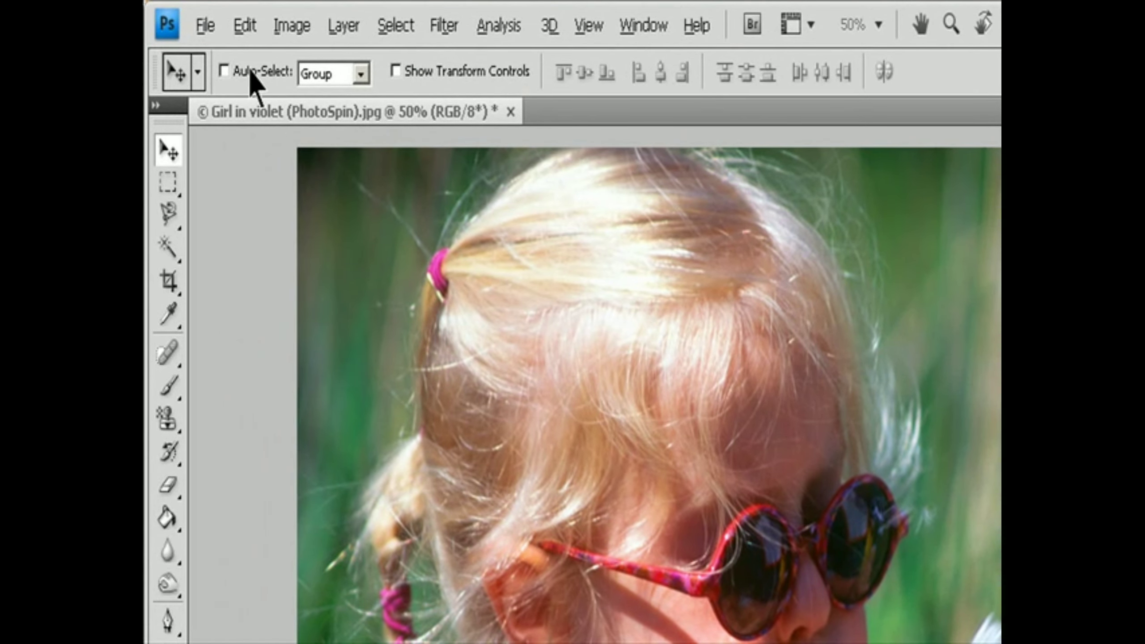
left_click(343, 25)
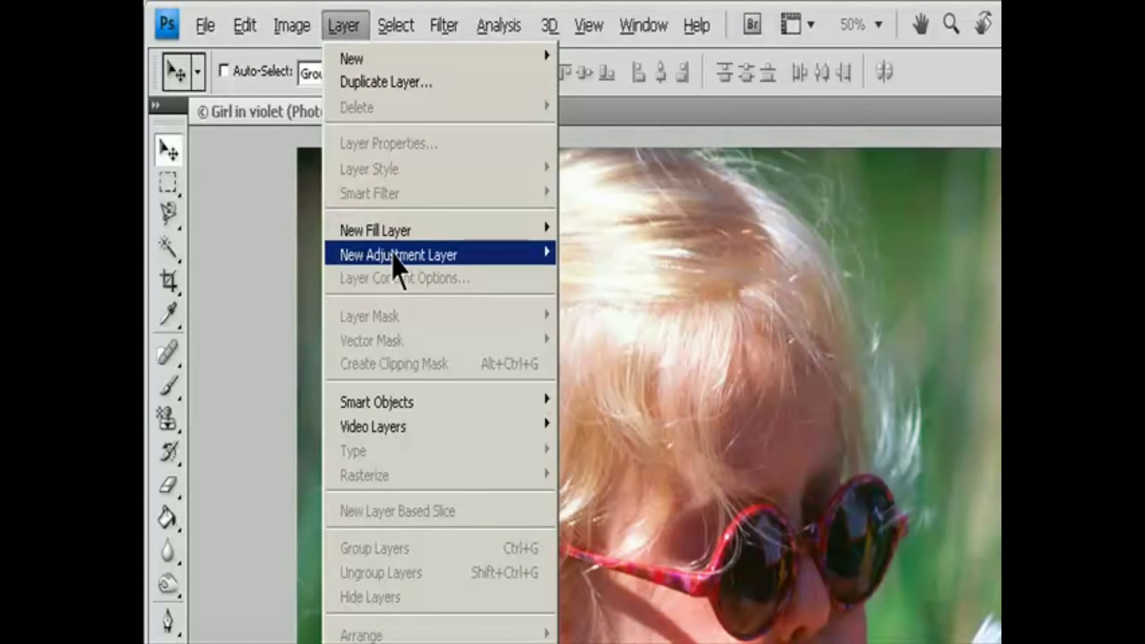
mouse_move(392, 260)
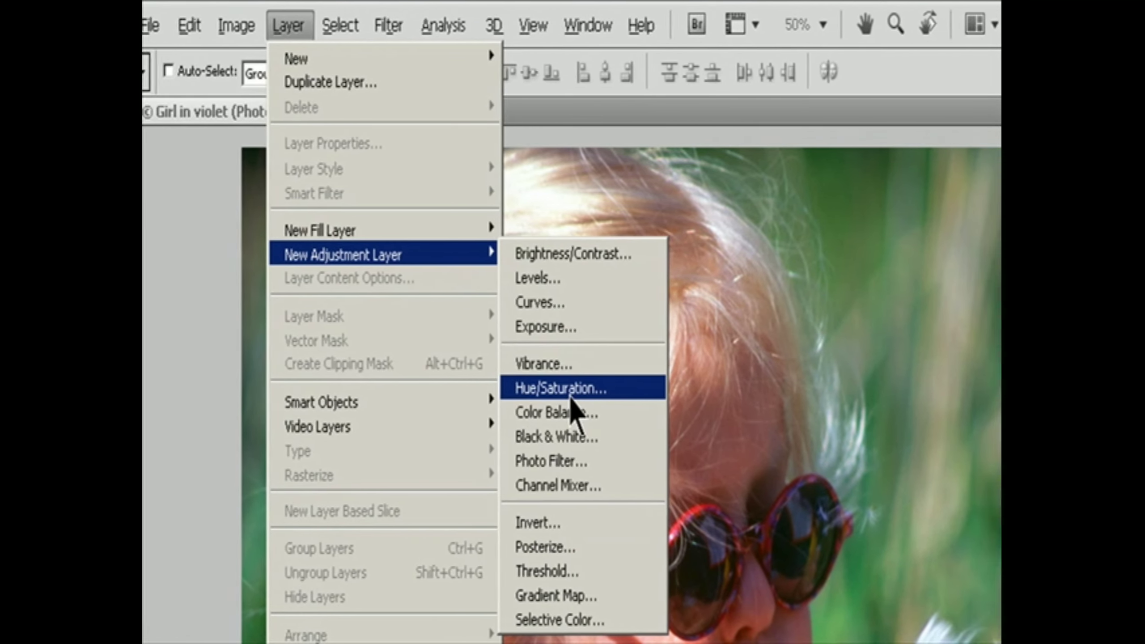
left_click(624, 389)
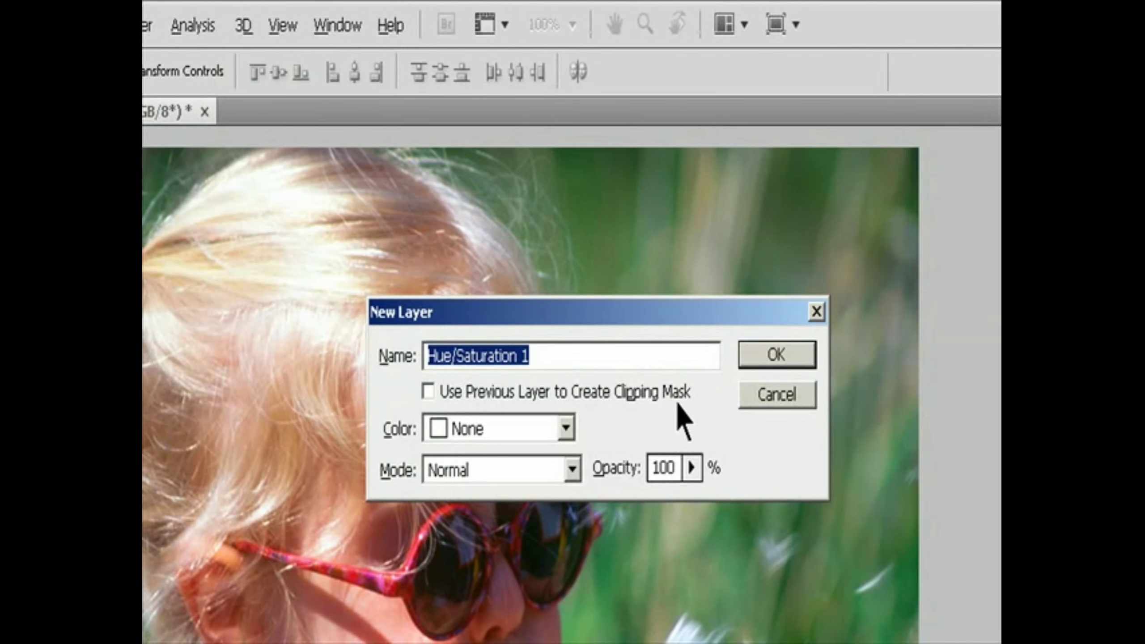
left_click(768, 356)
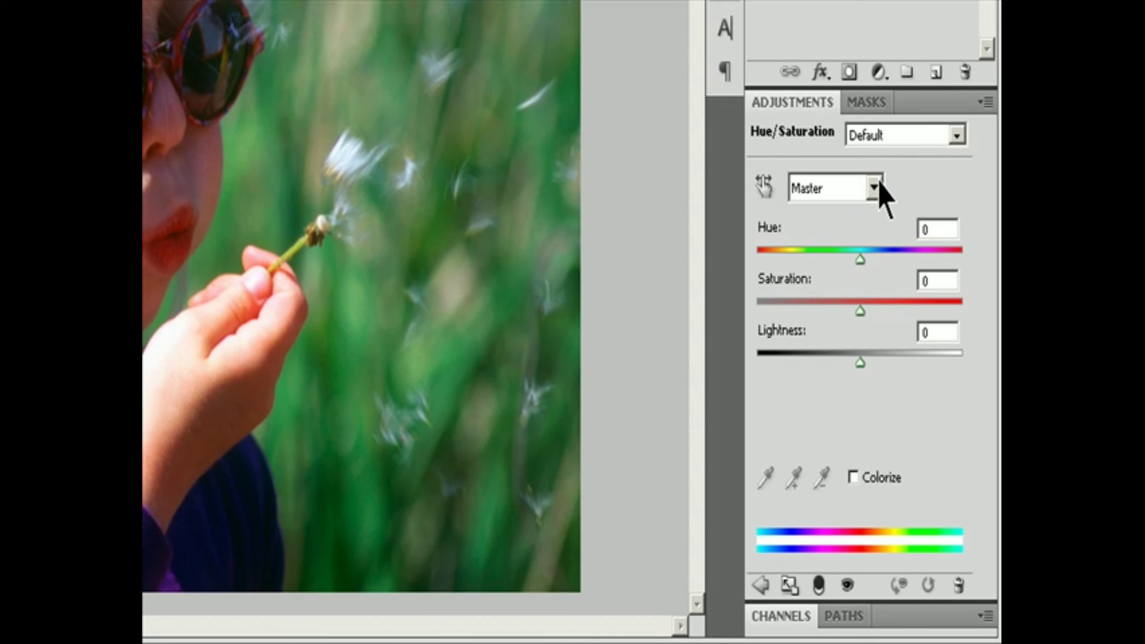
Step: Restrict the Hue/Saturation adjustment to Blues, set Hue to -32 and Saturation to +98, and raise the Lightness
left_click(876, 186)
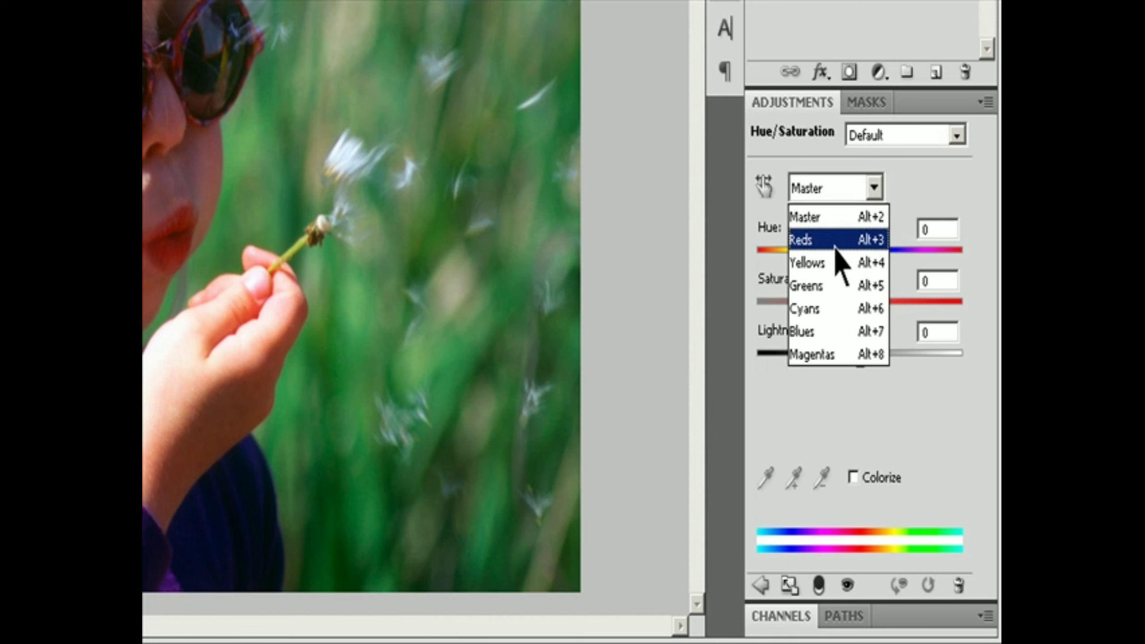
left_click(833, 338)
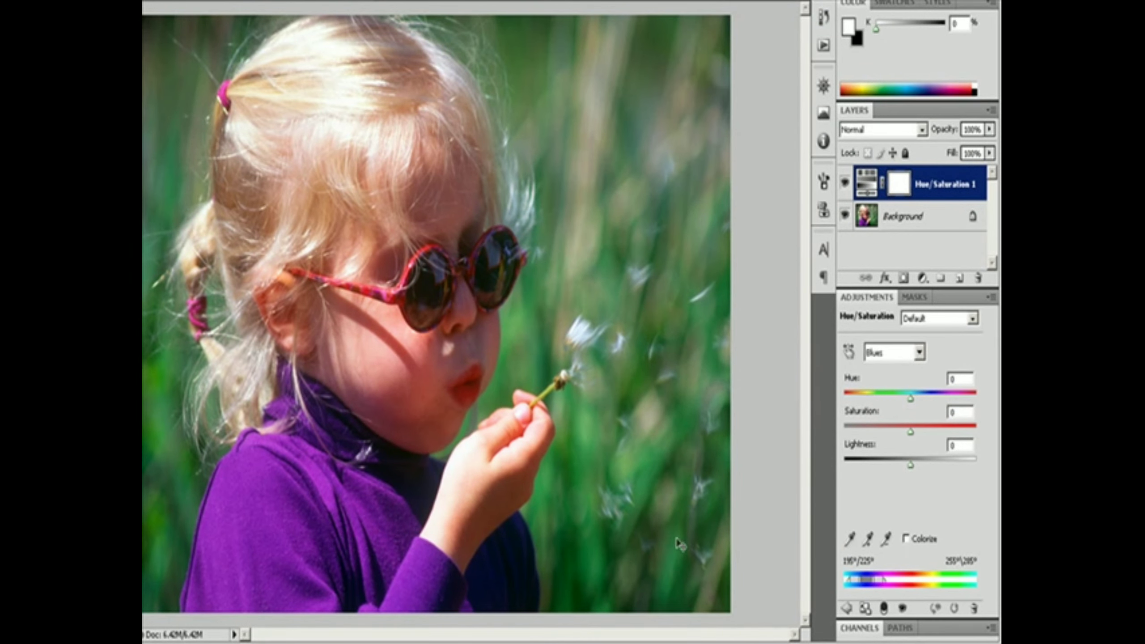
left_click_drag(915, 401, 889, 411)
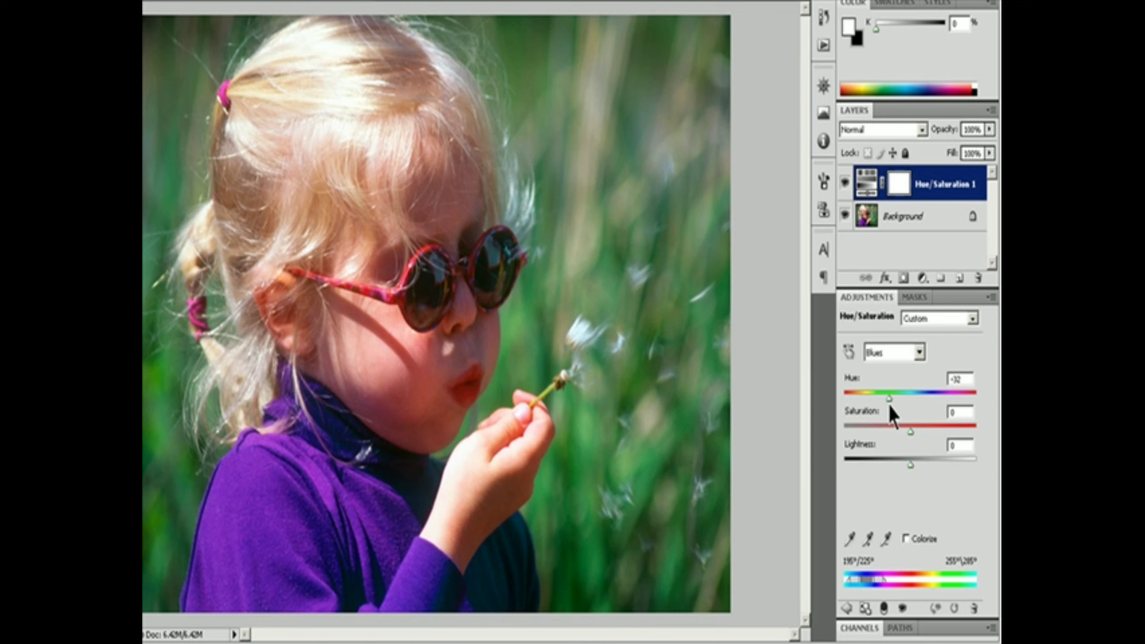
left_click_drag(909, 431, 967, 436)
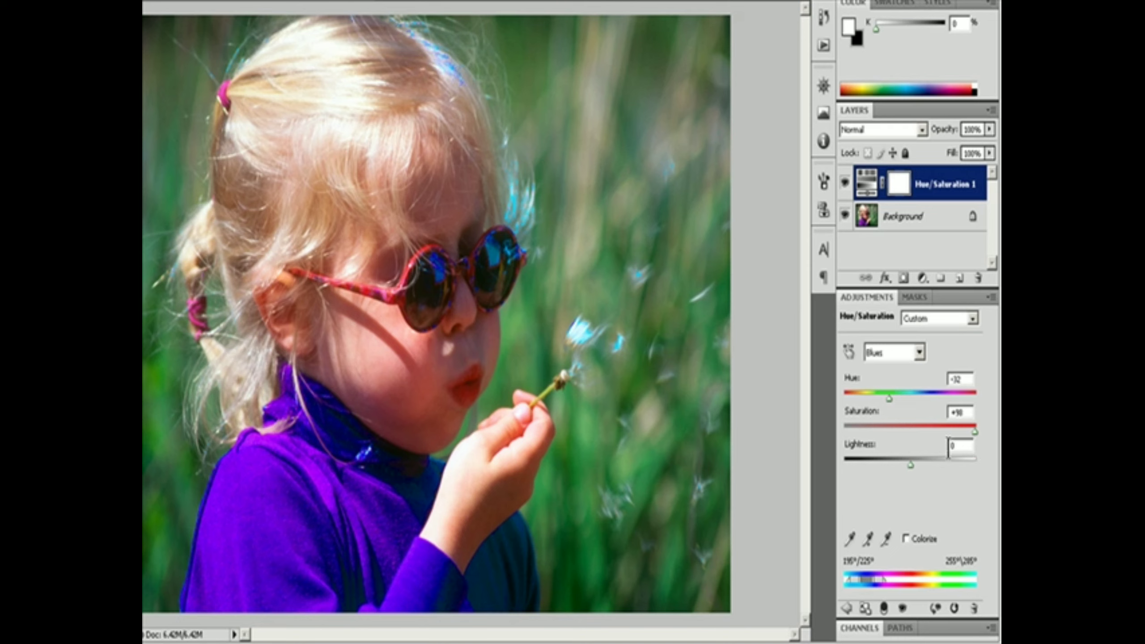
mouse_move(912, 465)
left_mouse_down()
mouse_move(824, 467)
mouse_move(923, 465)
left_mouse_up()
left_click_drag(928, 463, 946, 464)
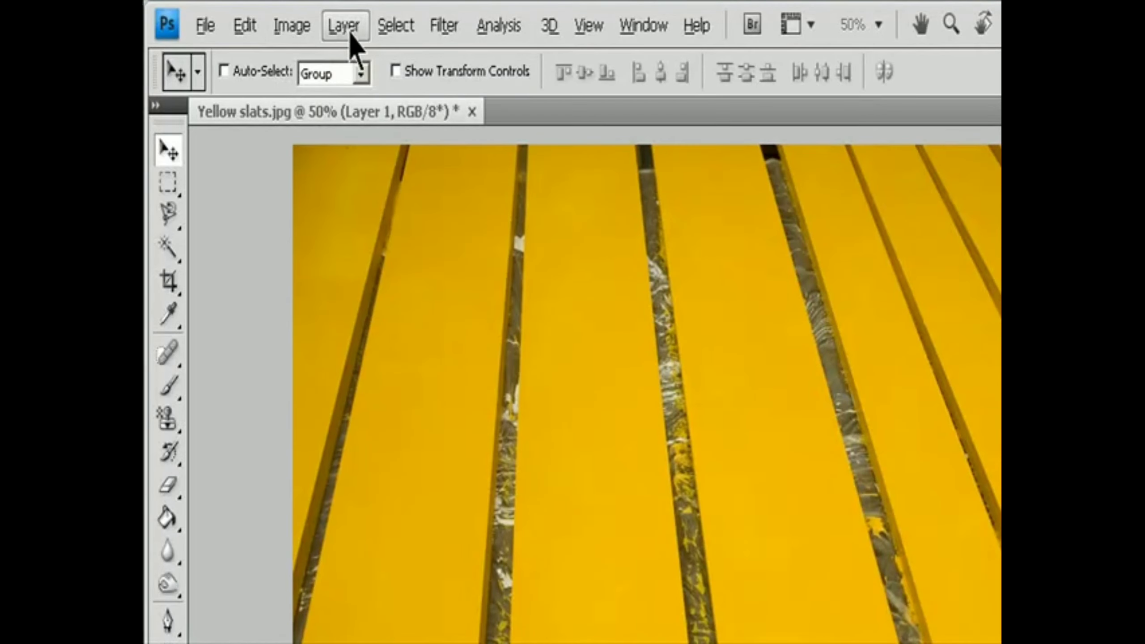
Step: Add a Hue/Saturation adjustment layer to the yellow slats image and try Colorize, leaving it turned off
left_click(259, 16)
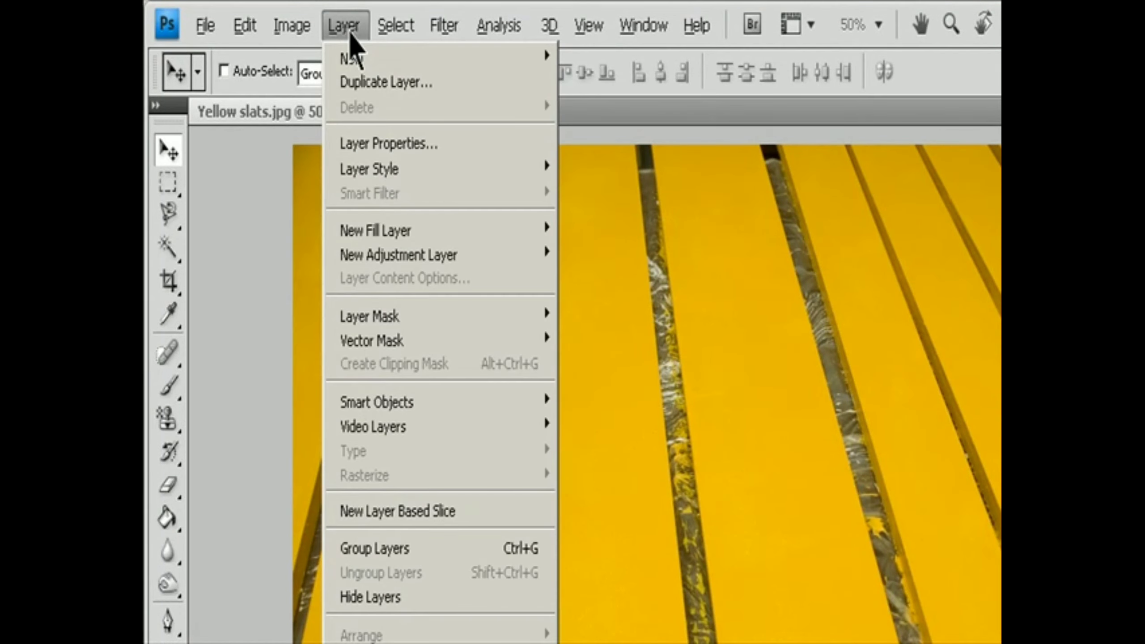
mouse_move(433, 254)
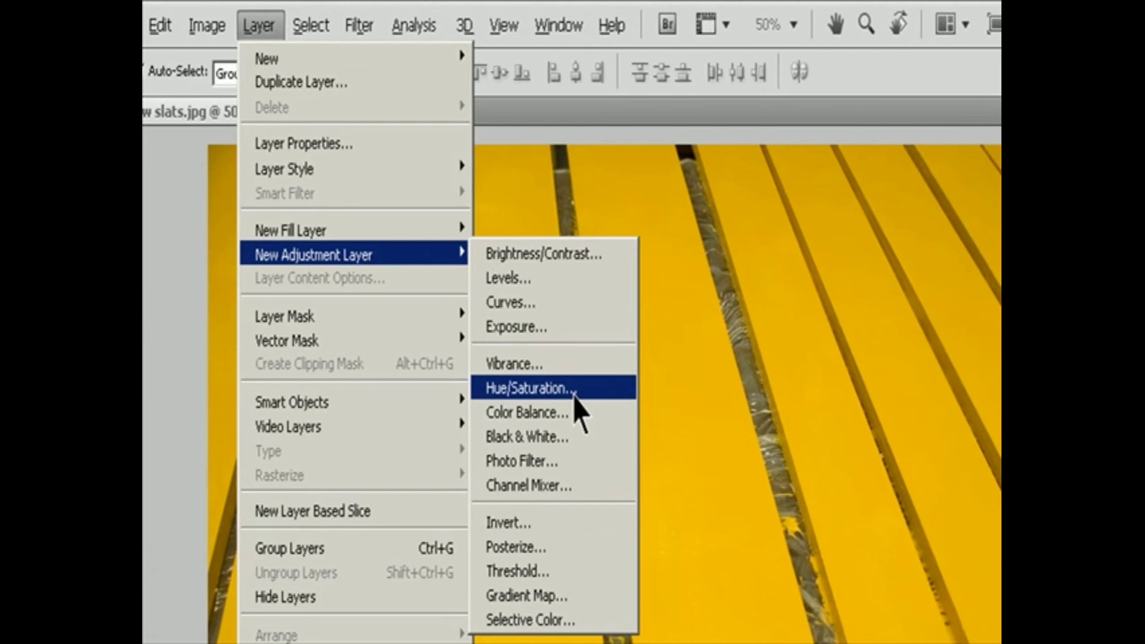
left_click(649, 389)
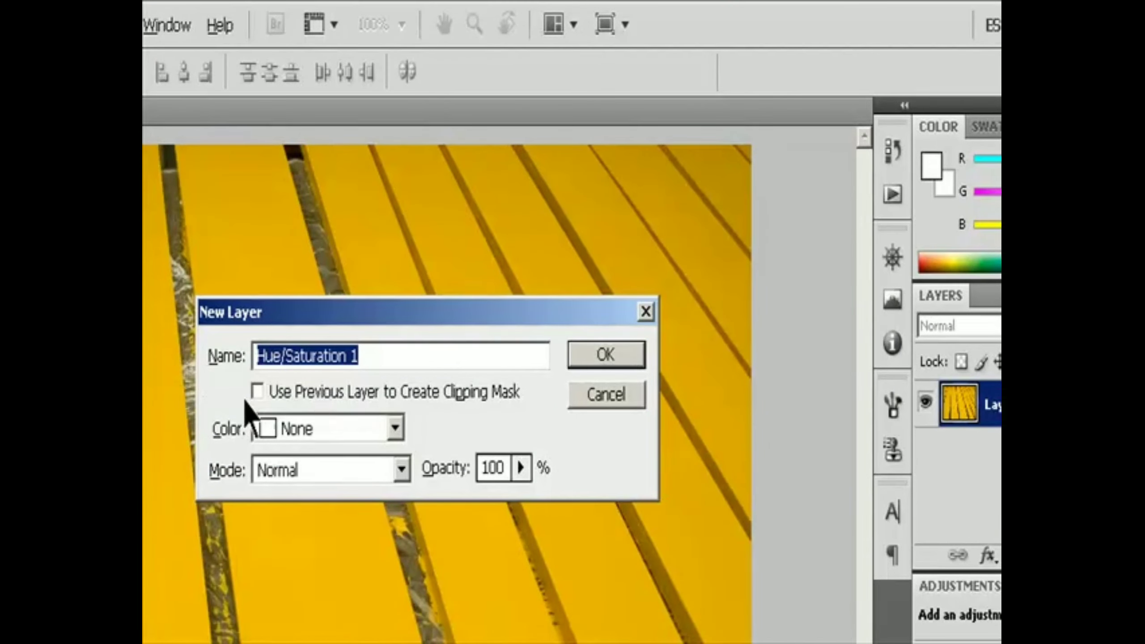
left_click(599, 353)
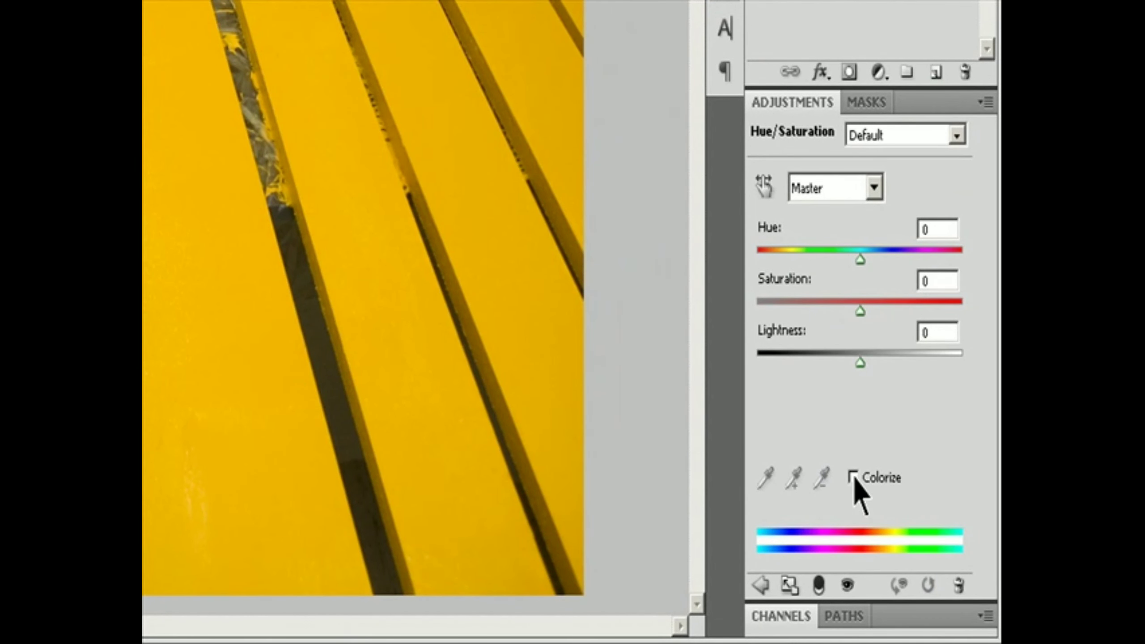
left_click(853, 477)
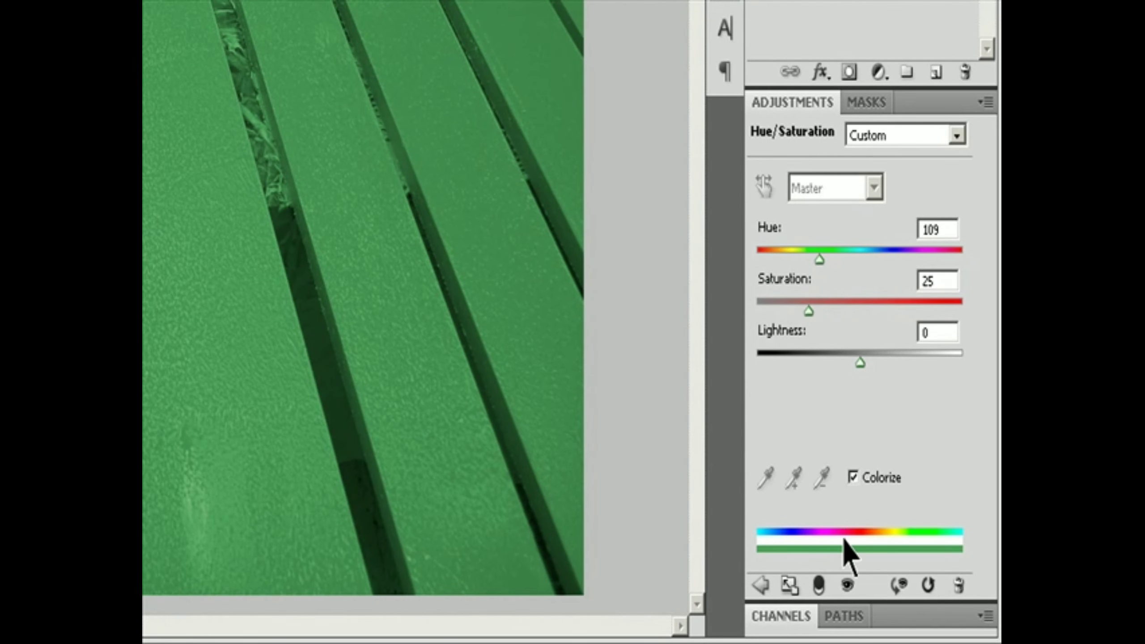
left_click(853, 477)
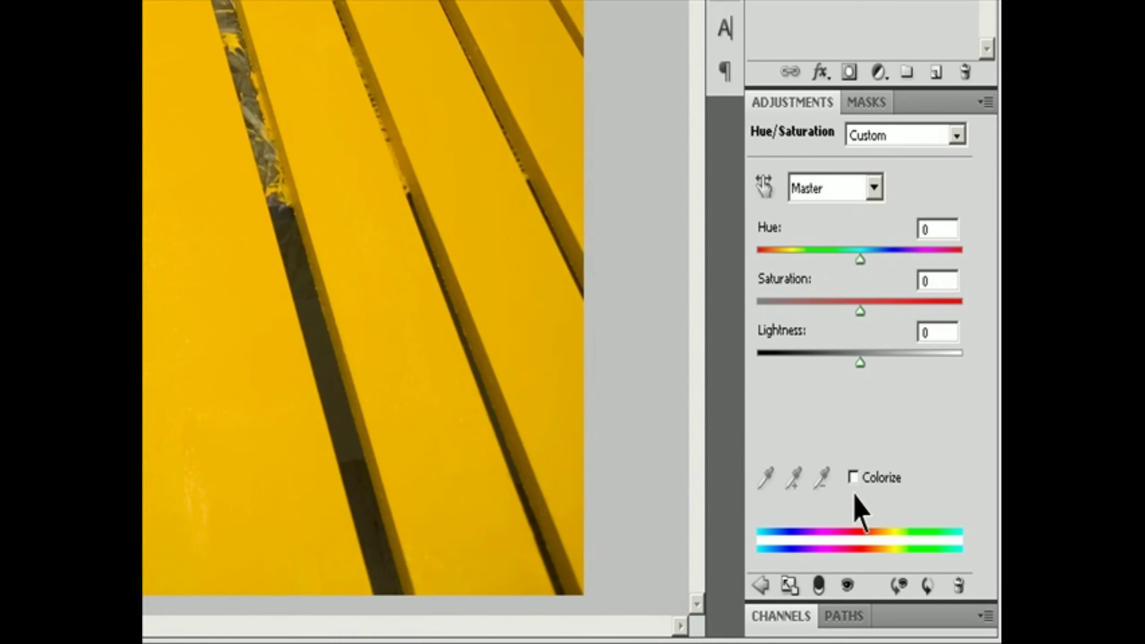
Step: With Colorize off, restrict the Hue/Saturation adjustment to Yellows and widen the lower end of its color range through the reds to 297°/336°
left_click(853, 476)
left_click(853, 476)
left_click(874, 187)
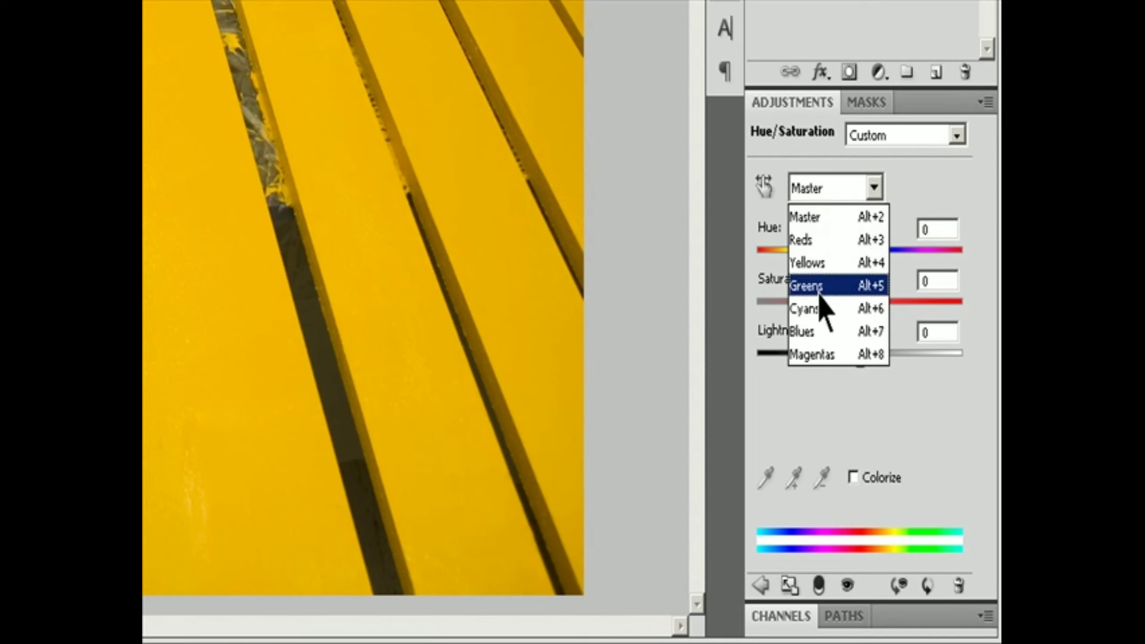
left_click(811, 262)
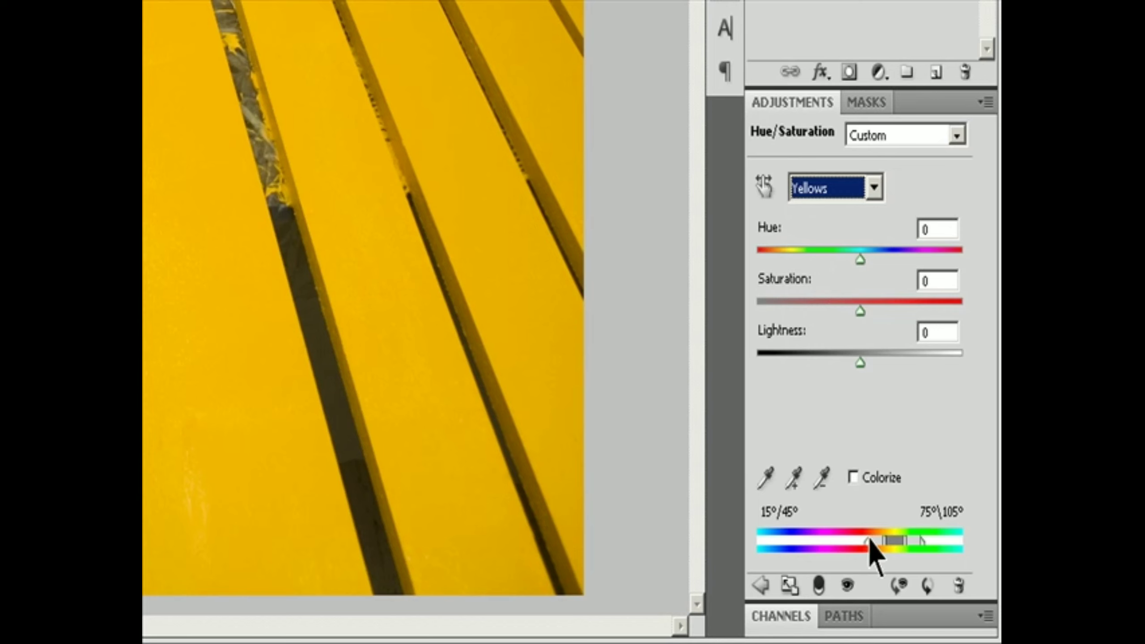
left_click_drag(870, 539, 824, 544)
left_click_drag(884, 540, 839, 544)
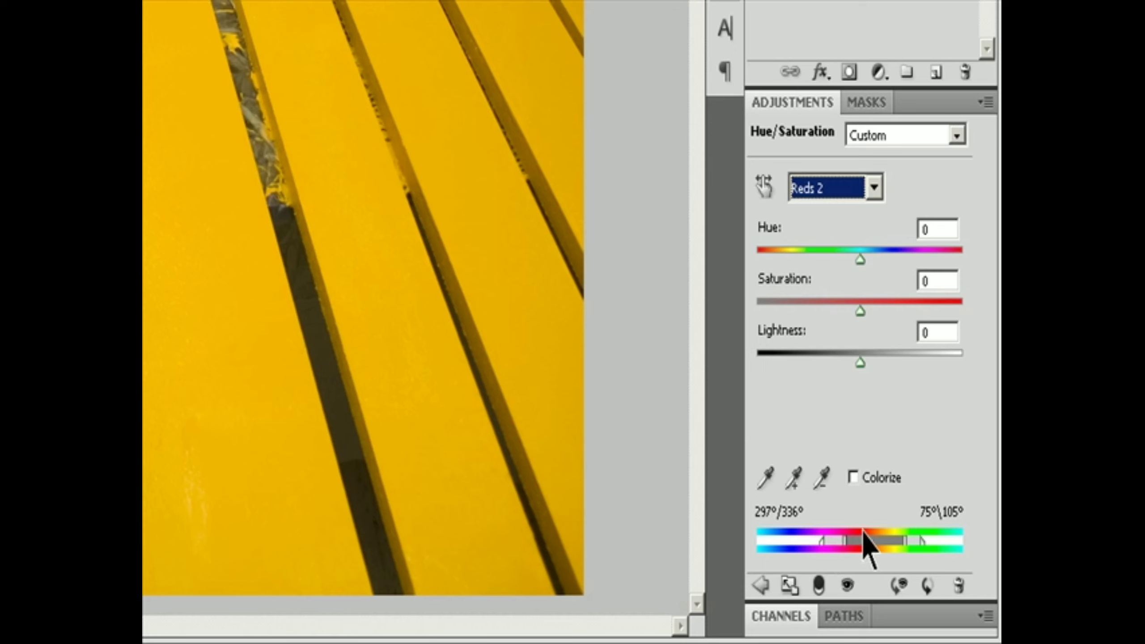
Step: Subtract the yellow sampled from a slat in the image from the adjustment's color range with the Eyedropper
left_click(768, 477)
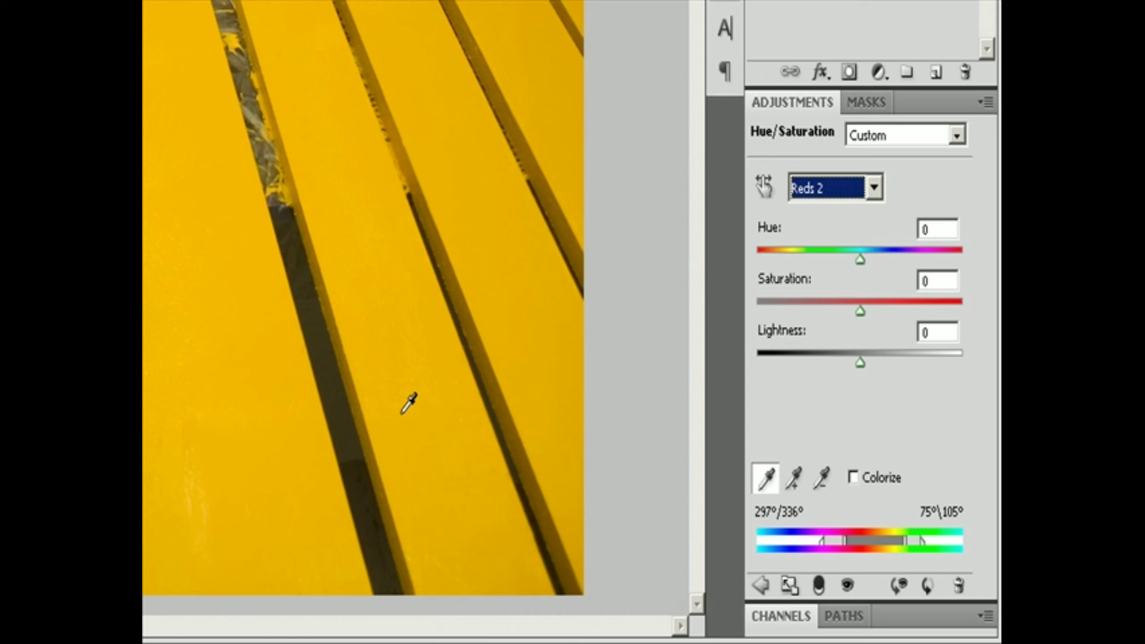
key("alt")
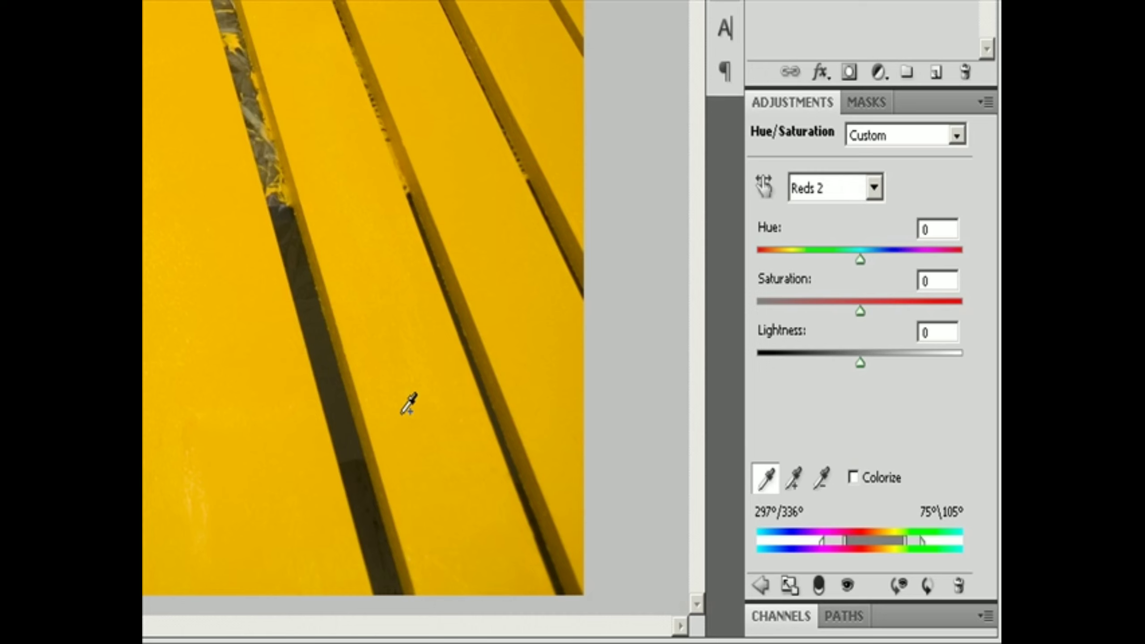
left_click(436, 424)
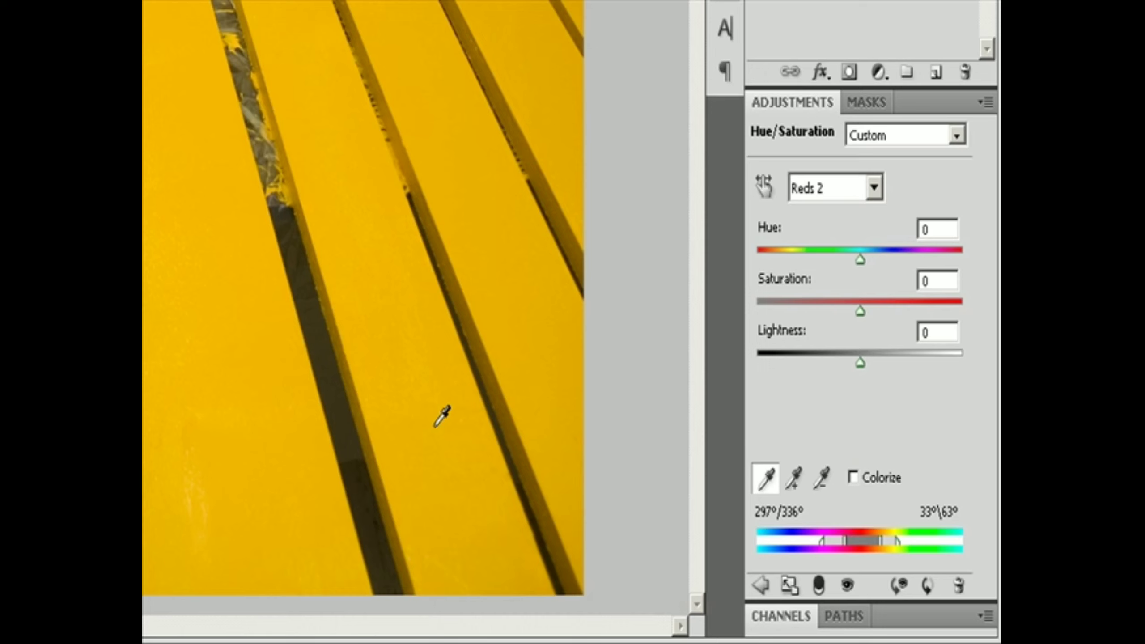